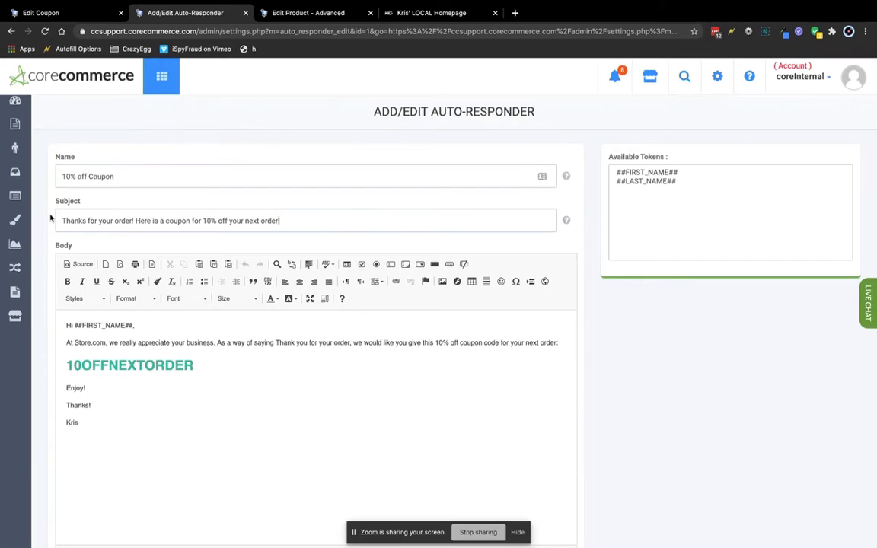
Review the auto-responder email's subject, first-name token, 10OFFNEXTORDER coupon code, body text and attachment options
scroll(362, 423, down, 2)
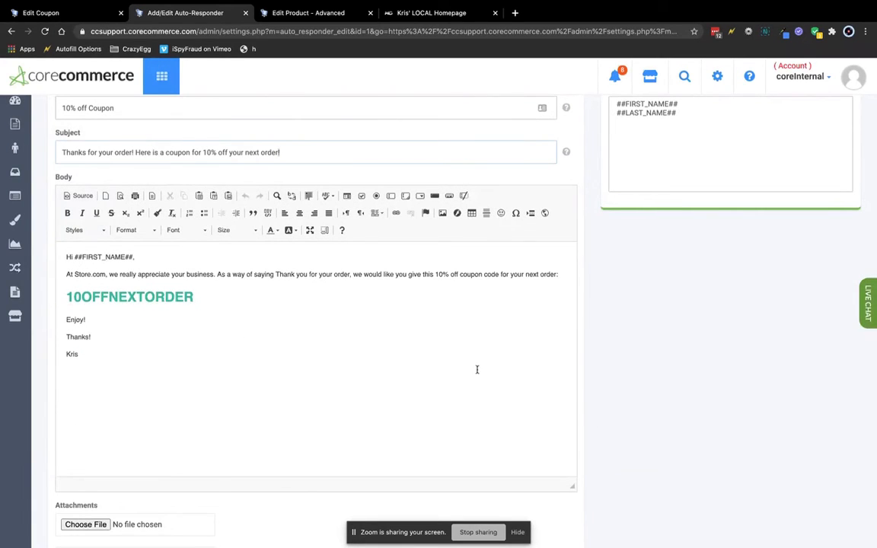
double_click(156, 298)
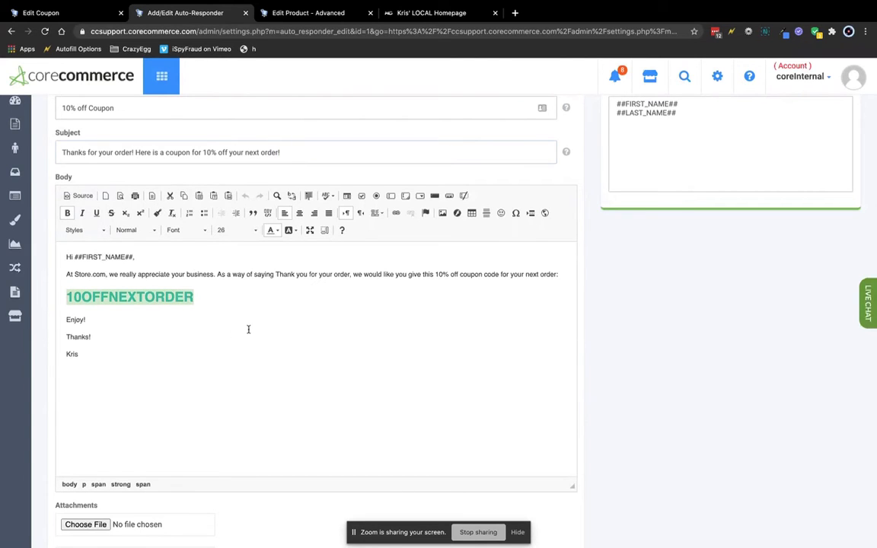
scroll(248, 330, down, 5)
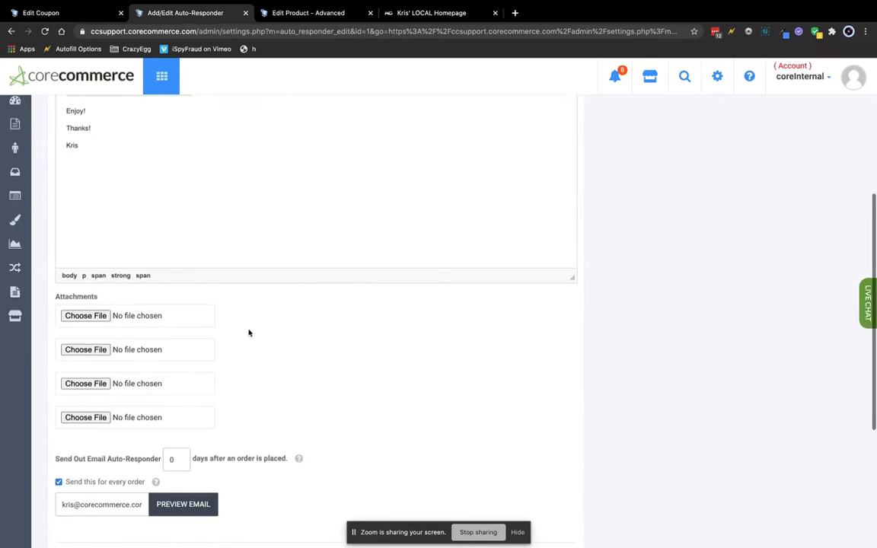
scroll(248, 333, up, 4)
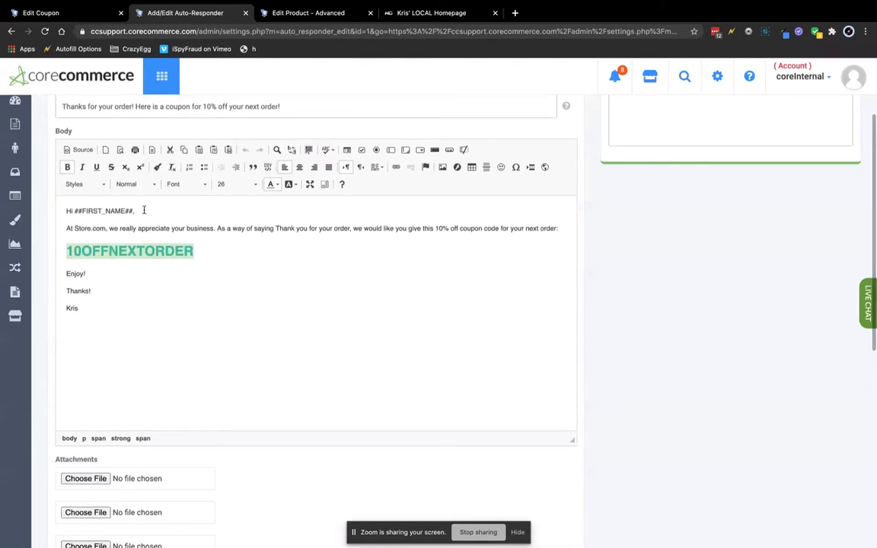
click(121, 251)
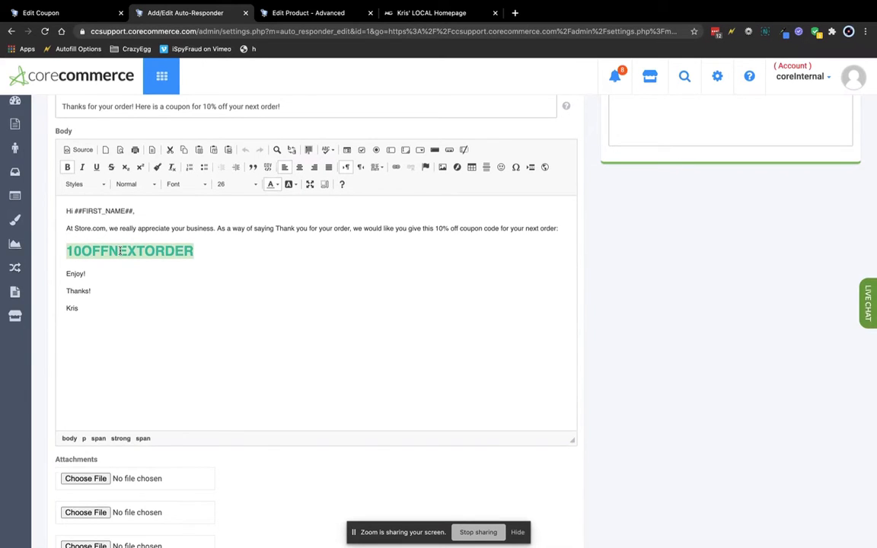
scroll(243, 318, up, 1)
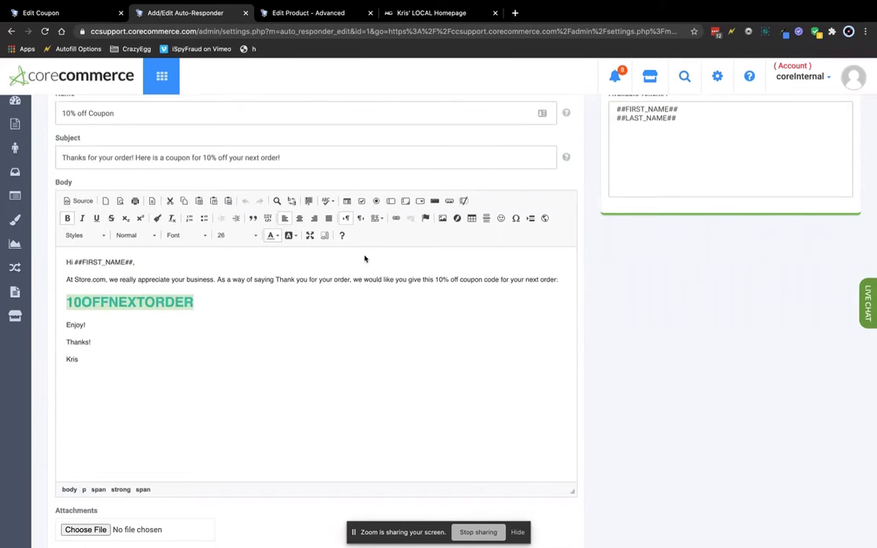
drag(134, 261, 76, 262)
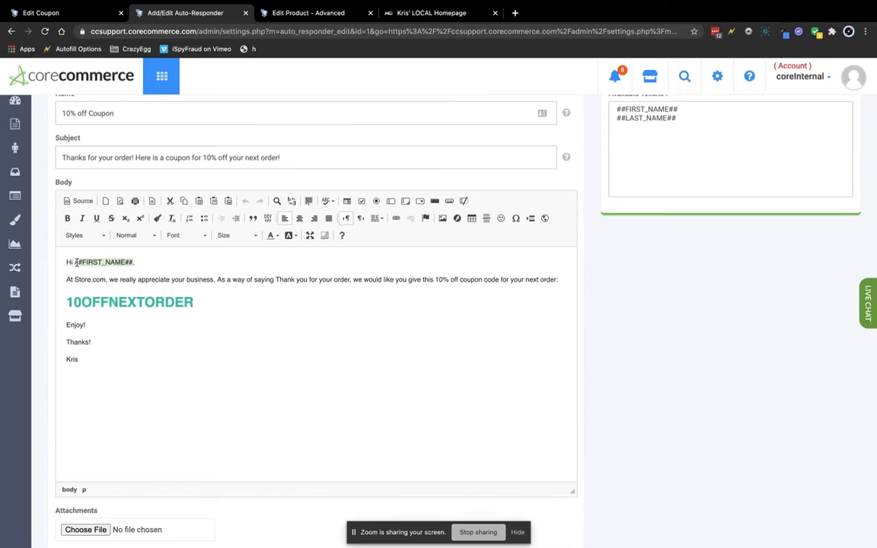
click(261, 394)
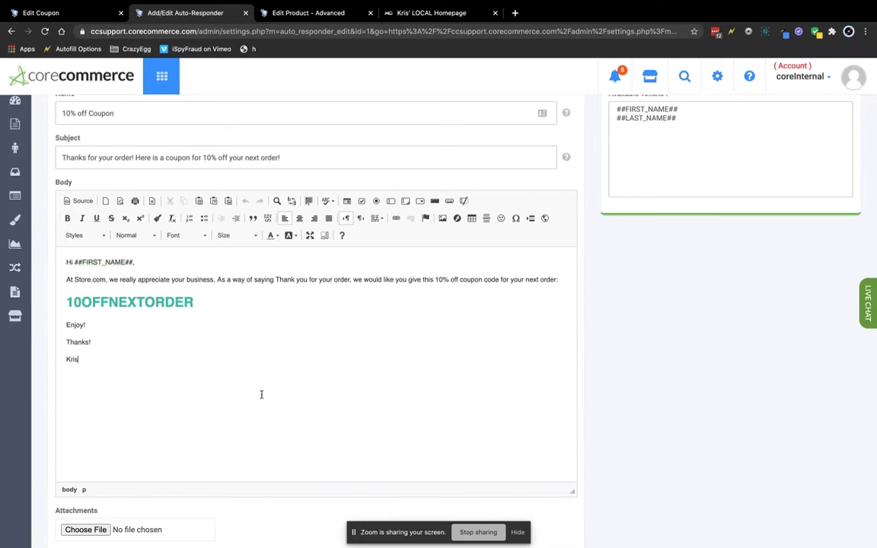
scroll(261, 394, down, 5)
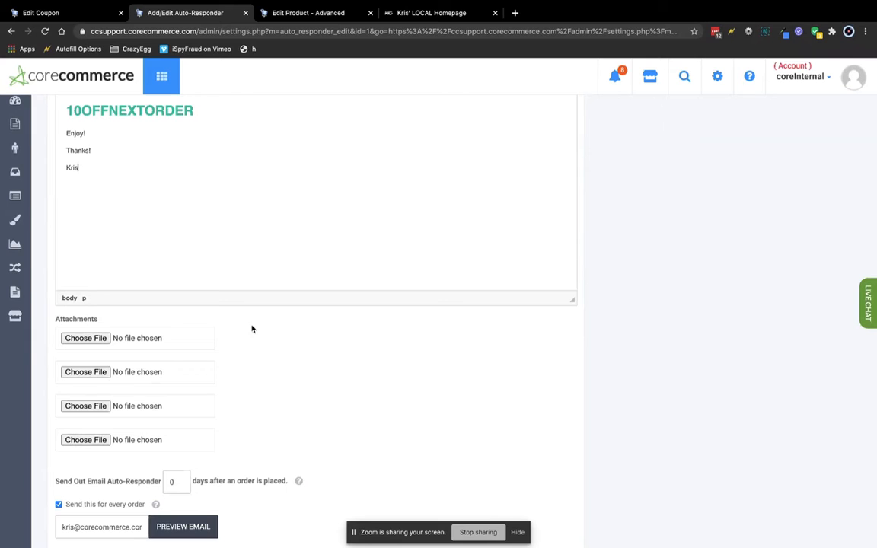
scroll(280, 373, up, 2)
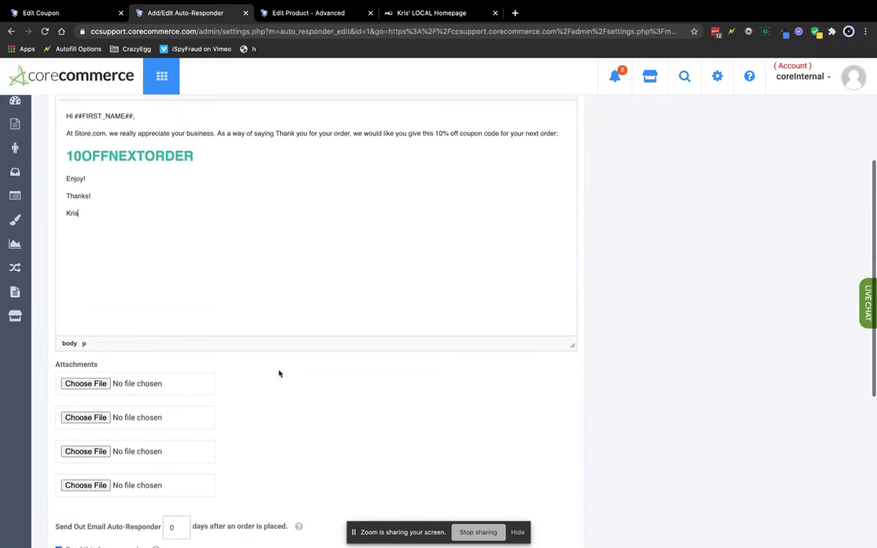
scroll(279, 373, down, 1)
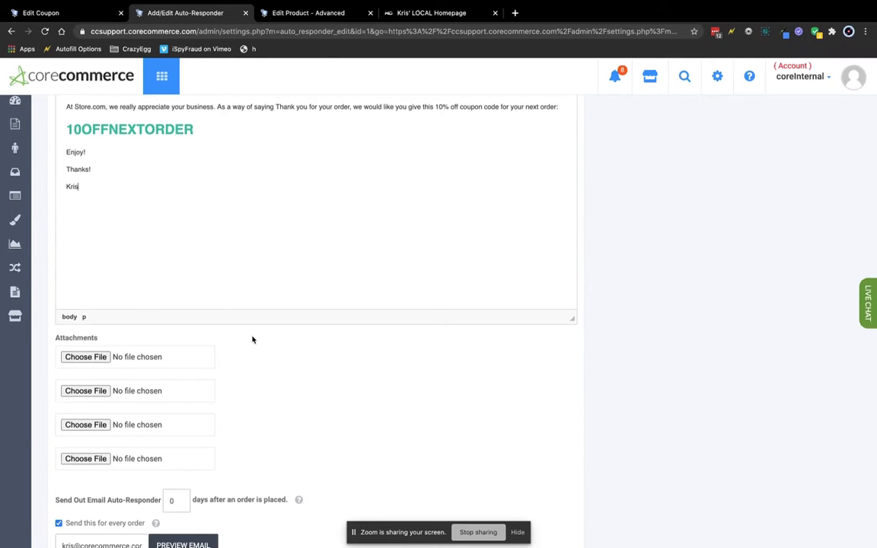
scroll(250, 339, down, 2)
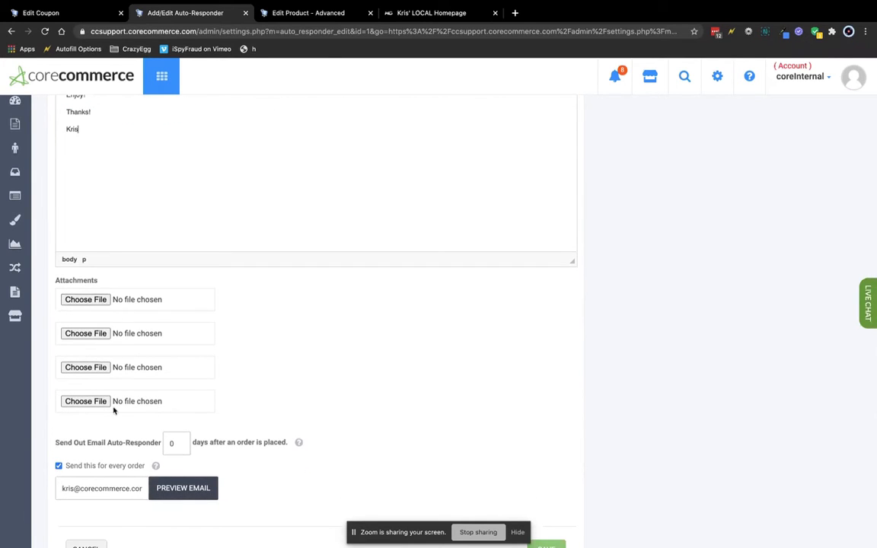
Set the auto-responder email to go out 10 days after an order is placed
scroll(297, 354, down, 4)
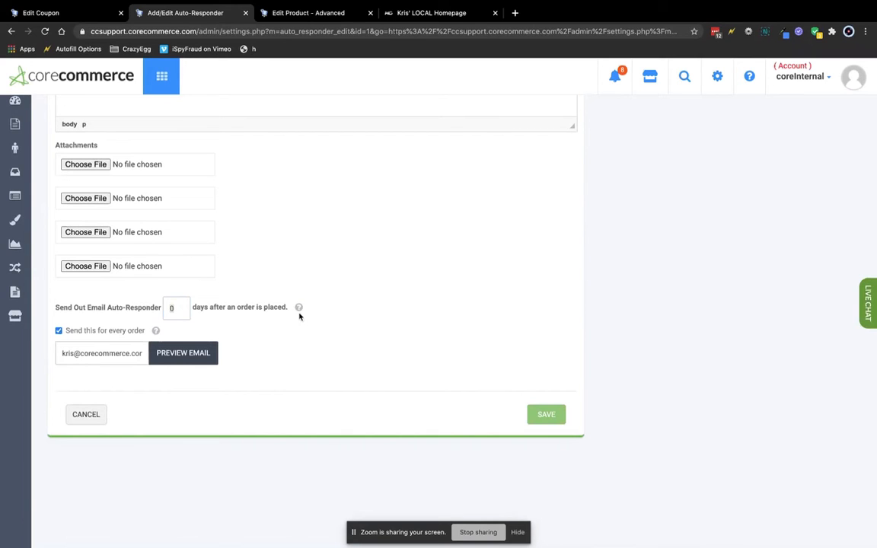
mouse_move(299, 309)
click(183, 306)
key(BackSpace)
text(10)
Highlight the coupon code in the email body, and open the 10OFFNEXTORDER coupon for editing from the store's coupon list
scroll(278, 313, up, 5)
scroll(277, 310, up, 3)
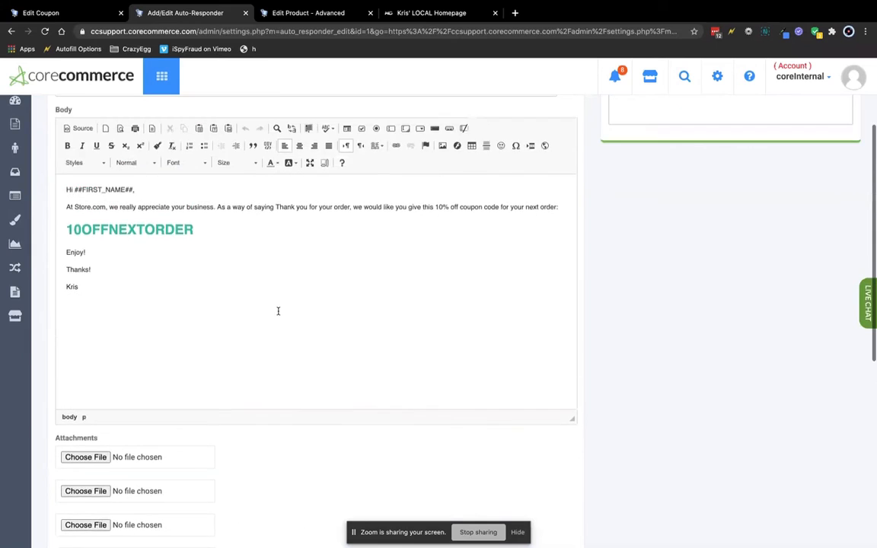
double_click(125, 304)
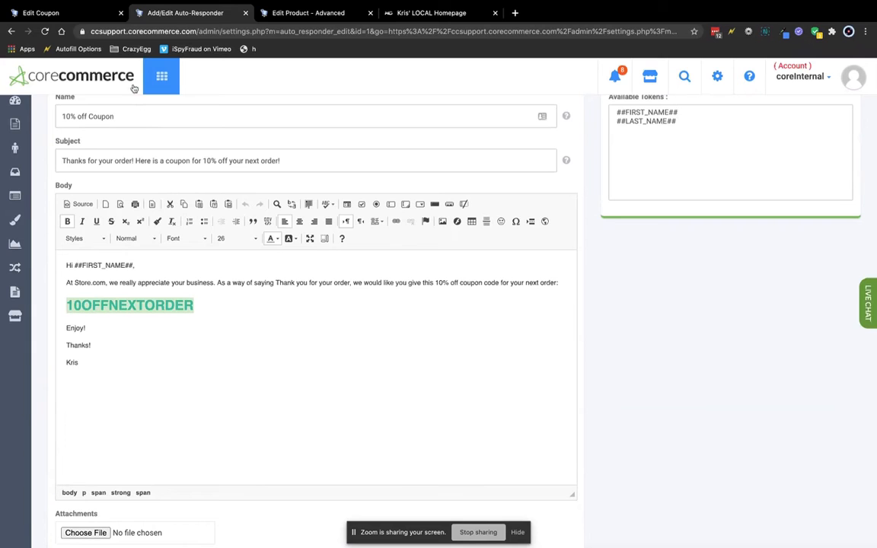
click(57, 13)
mouse_move(14, 286)
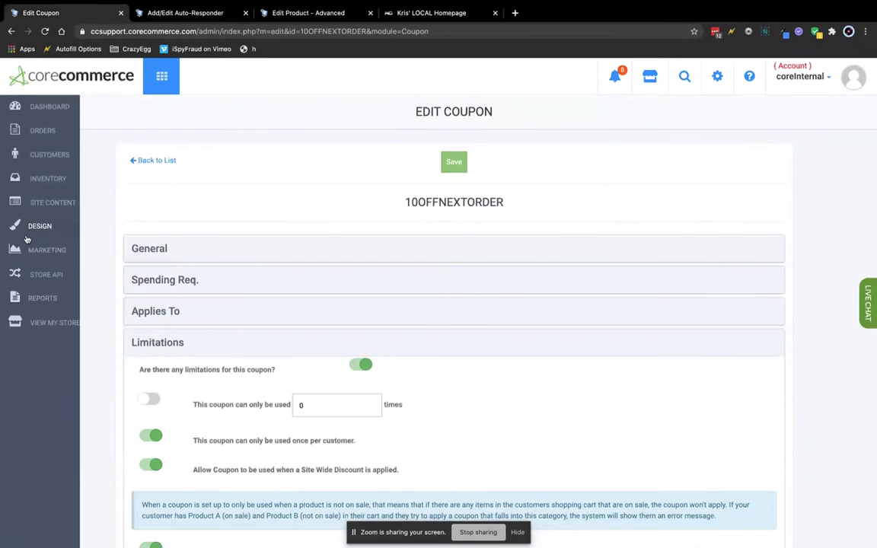
click(46, 250)
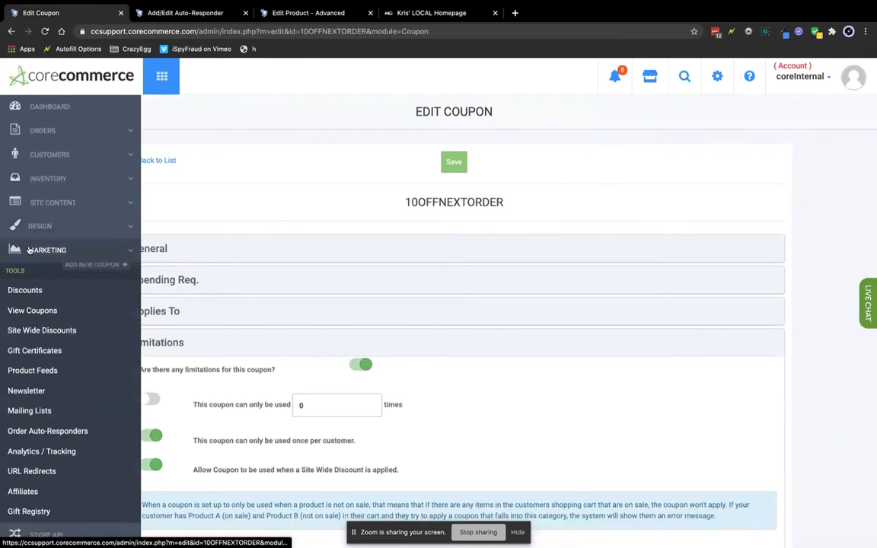
click(35, 316)
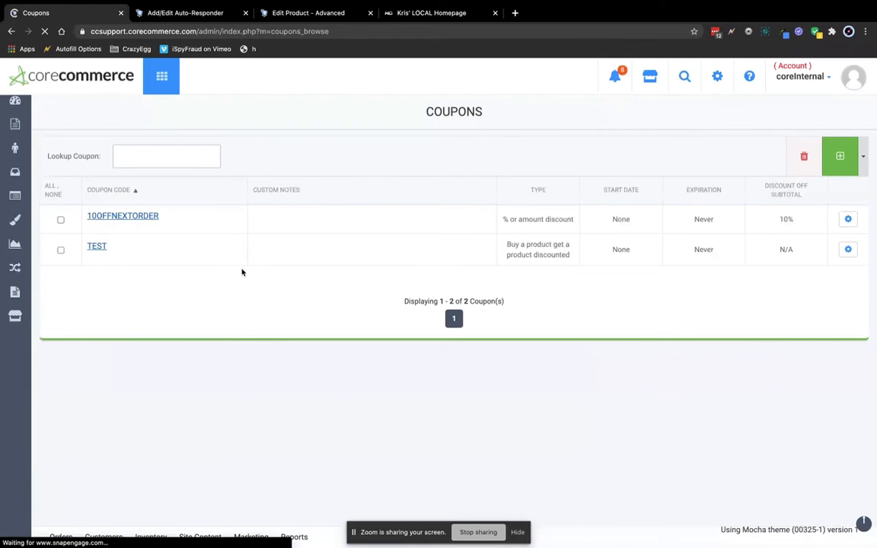
click(120, 218)
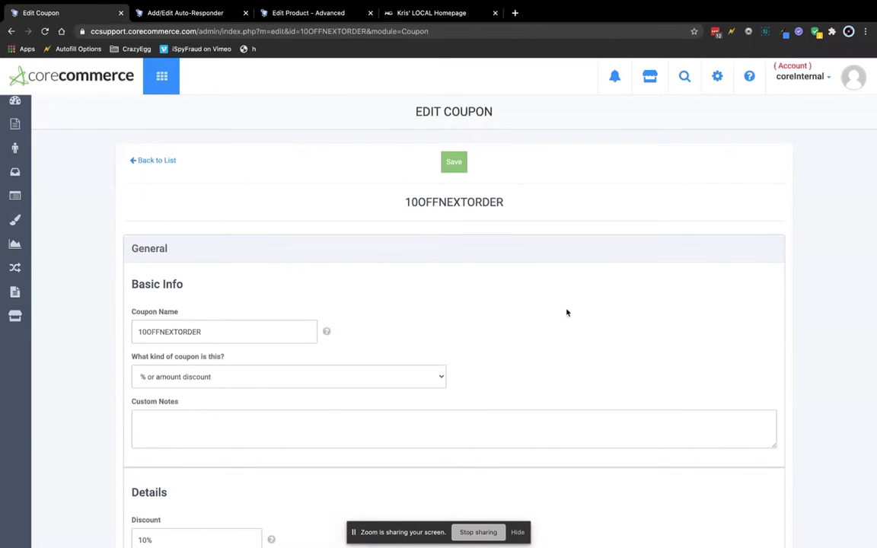
Review the coupon's general settings, including its name, the available coupon kinds and the discount value
scroll(566, 312, down, 2)
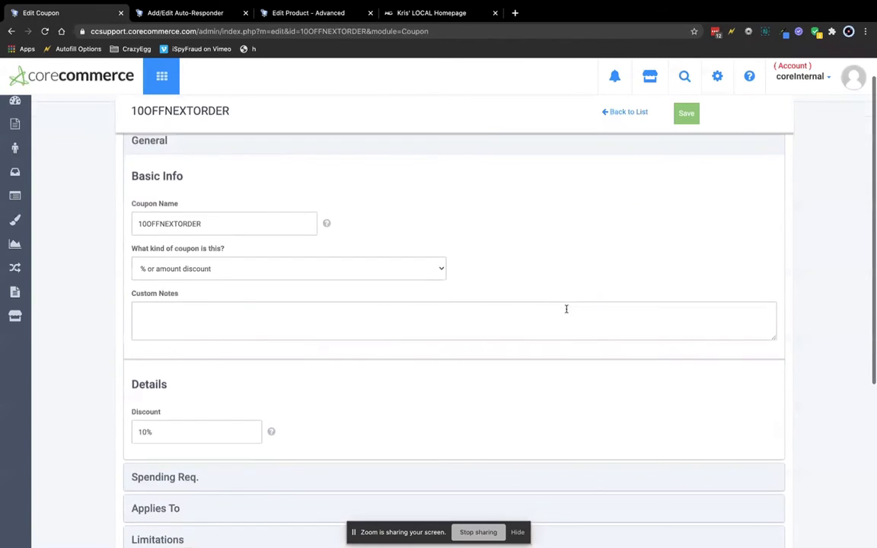
scroll(567, 312, up, 2)
scroll(404, 319, down, 2)
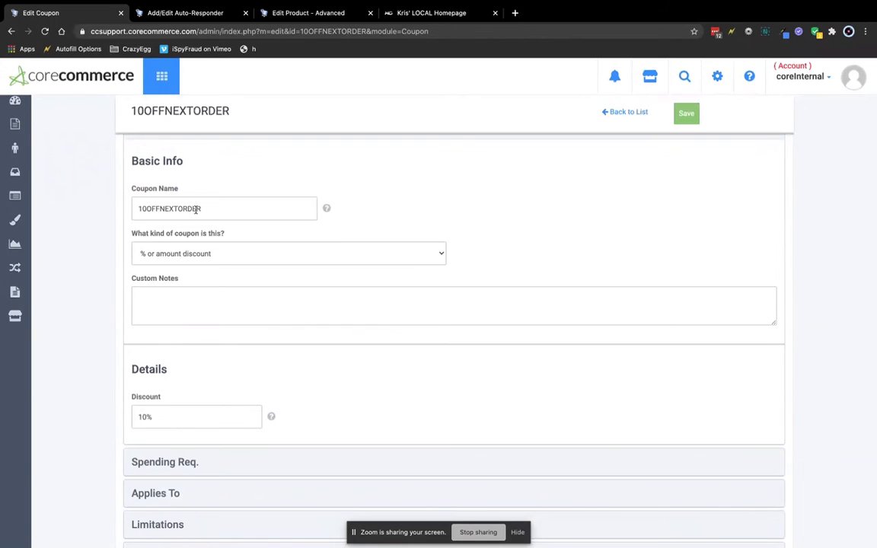
click(165, 260)
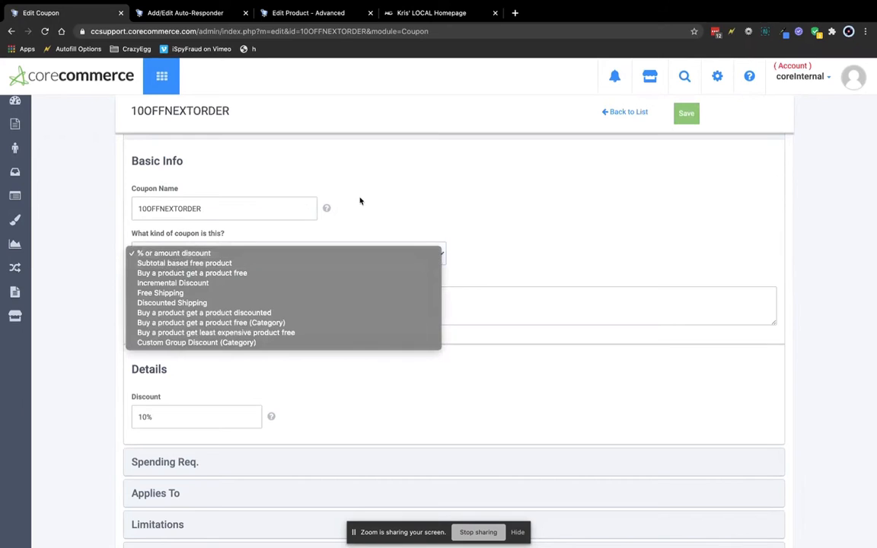
click(421, 202)
scroll(224, 361, down, 1)
scroll(225, 361, down, 1)
click(174, 371)
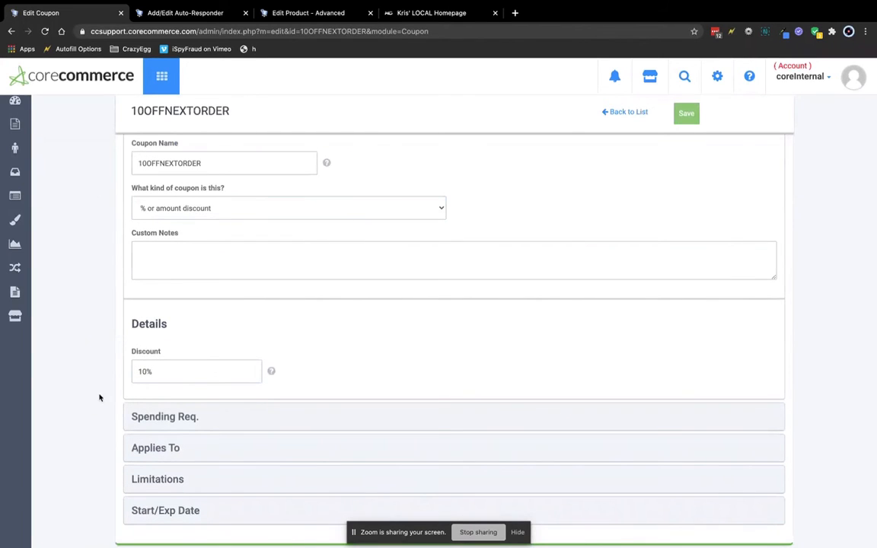
Check the coupon's spending requirement and whether it applies only to certain products, categories or vendors
scroll(190, 411, down, 2)
click(168, 335)
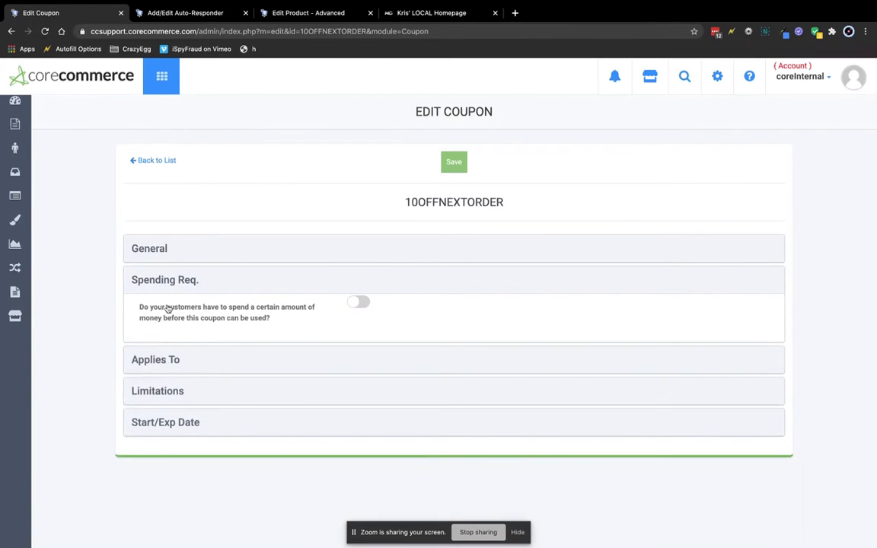
click(160, 362)
scroll(81, 368, down, 3)
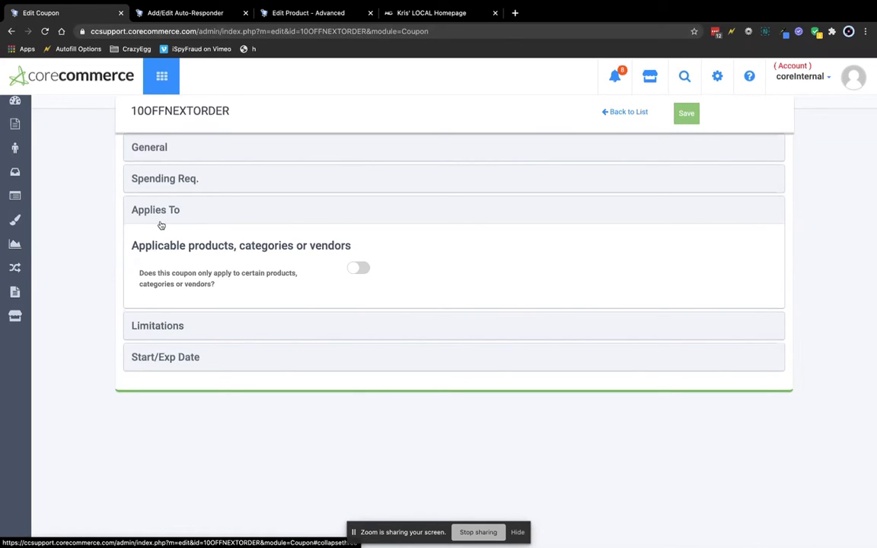
Examine the coupon's limitations on use per customer, site-wide discounts, sale products and customer groups
click(165, 329)
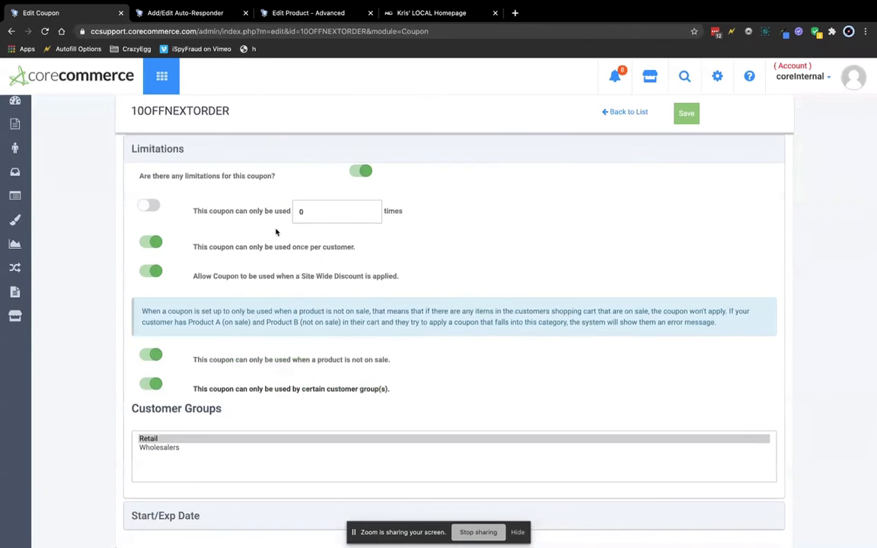
drag(360, 249, 274, 238)
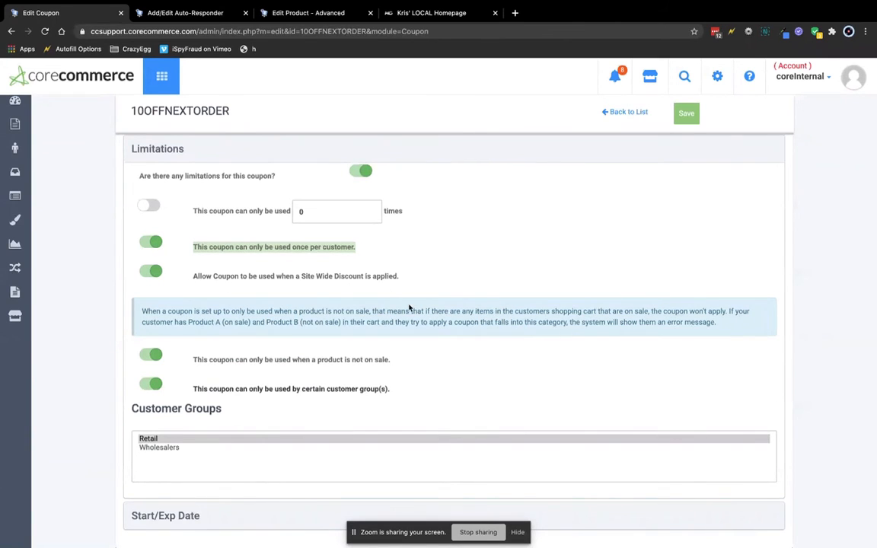
click(299, 271)
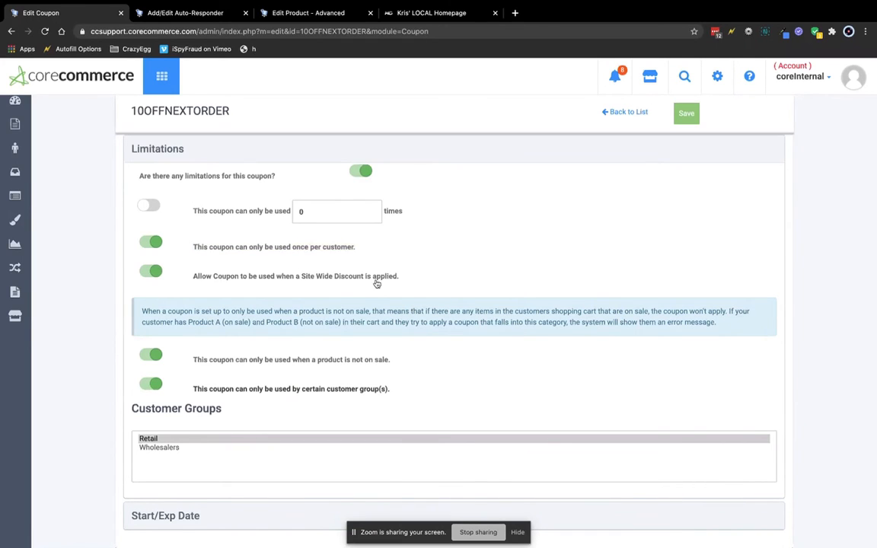
scroll(425, 295, down, 1)
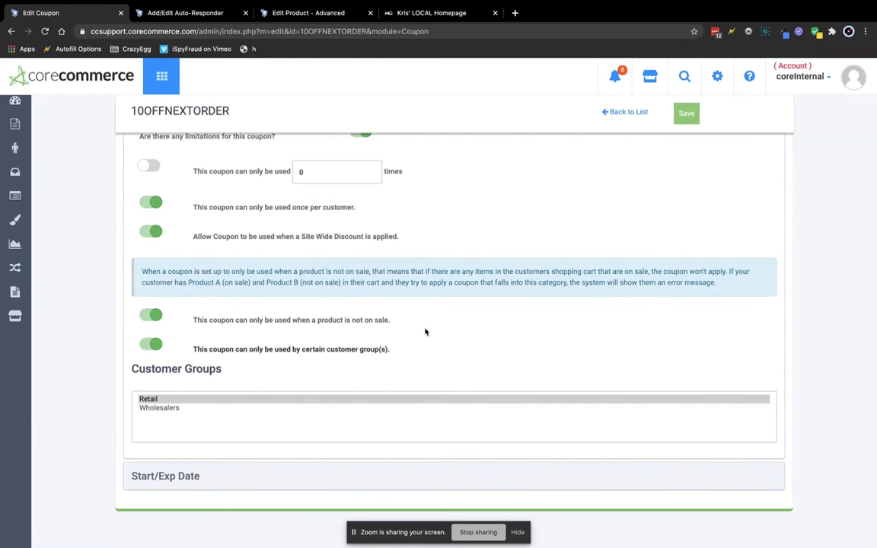
scroll(425, 332, down, 2)
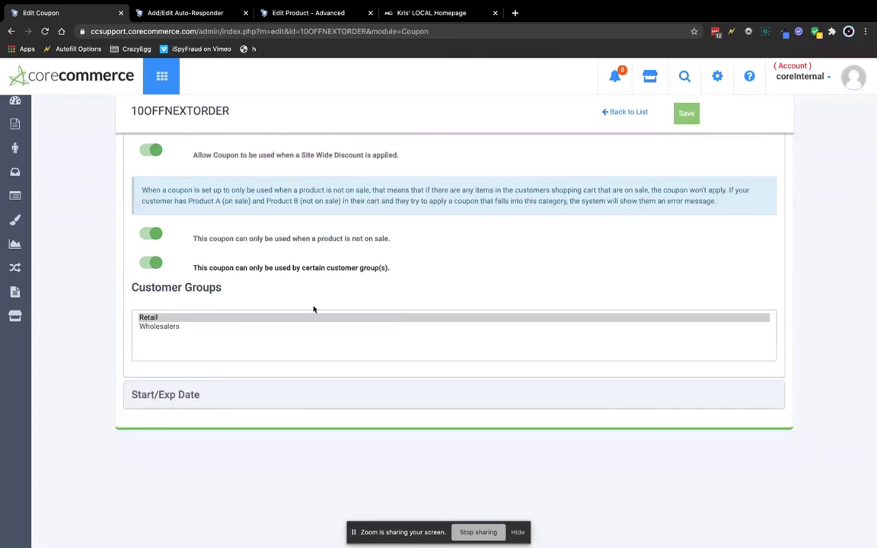
scroll(313, 308, up, 3)
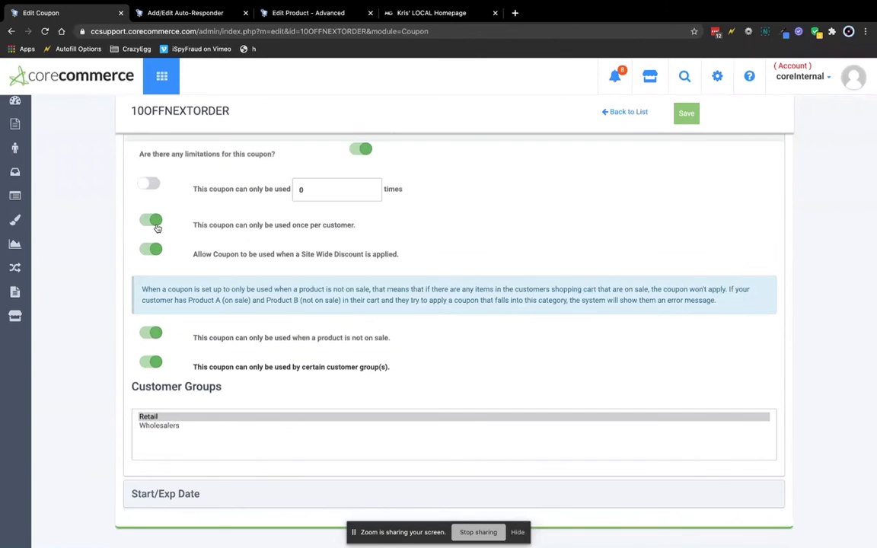
scroll(352, 370, down, 2)
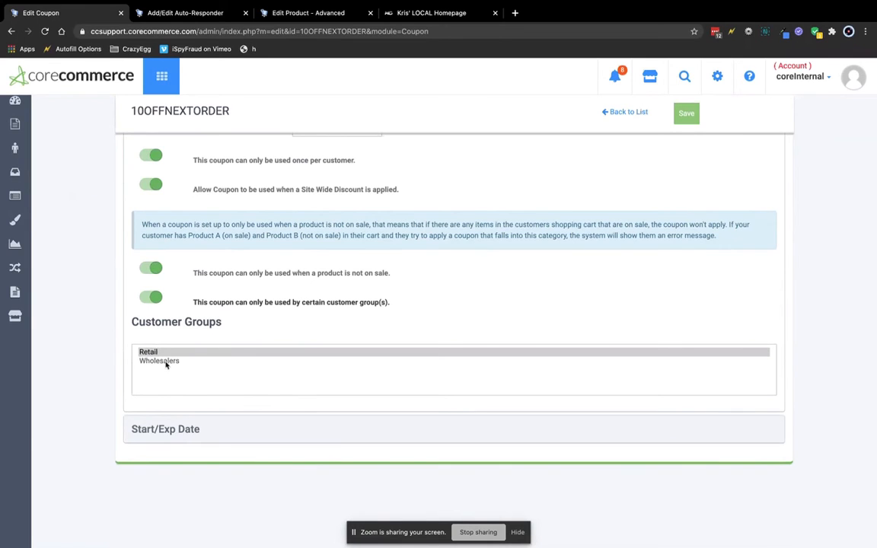
drag(221, 322, 134, 322)
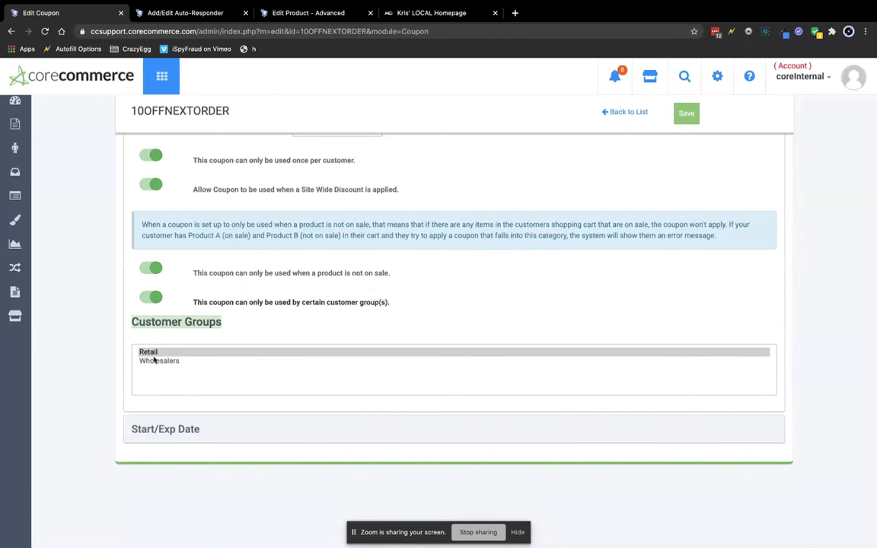
Check the coupon's start and expiration date setting and highlight the coupon code in the page heading
click(192, 431)
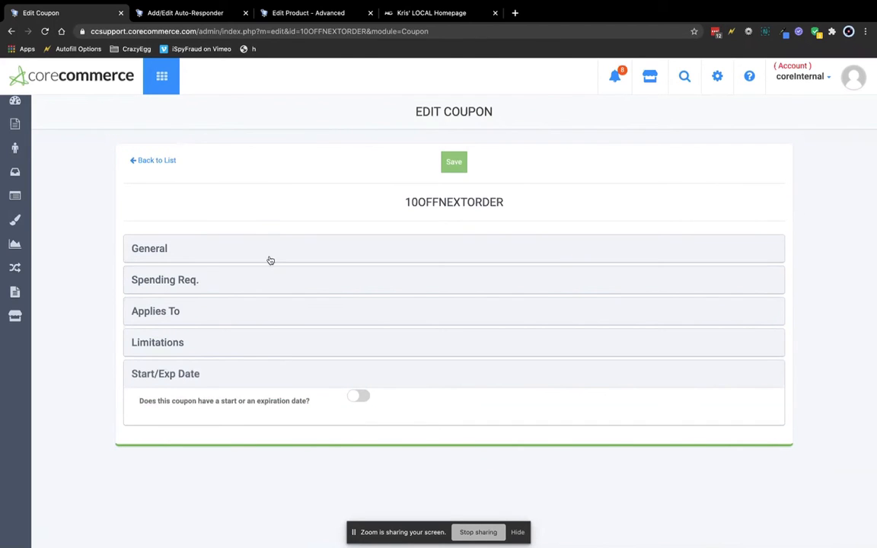
double_click(437, 200)
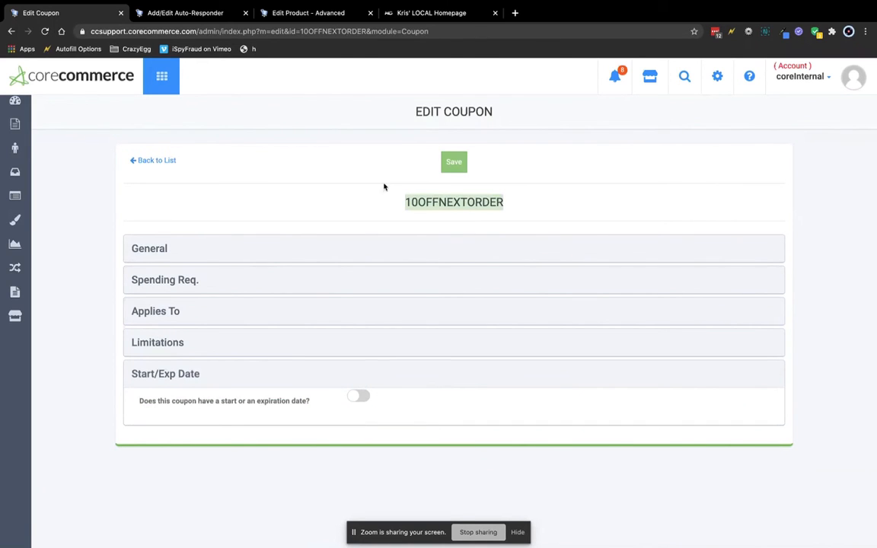
Check which autoresponder is tied to the MacBook Pro 2020 16-inch in its advanced product settings
click(208, 18)
click(306, 15)
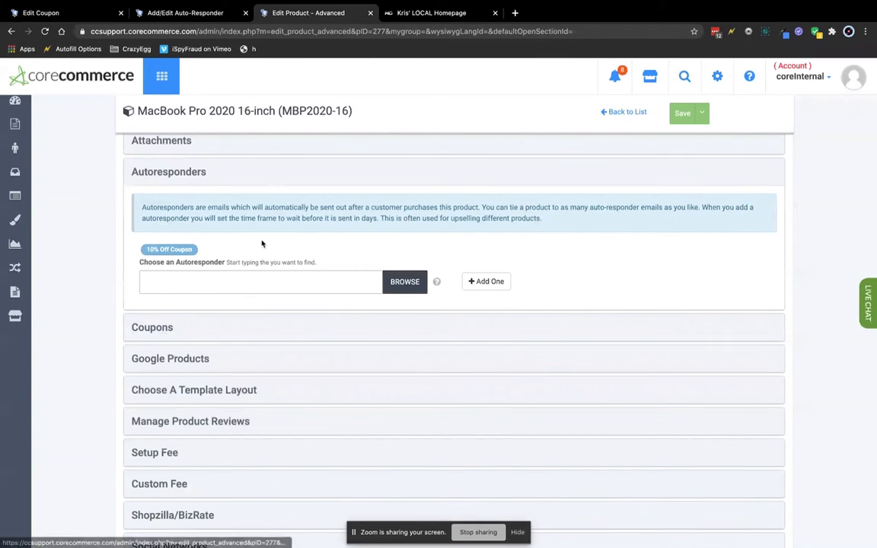
scroll(247, 228, up, 3)
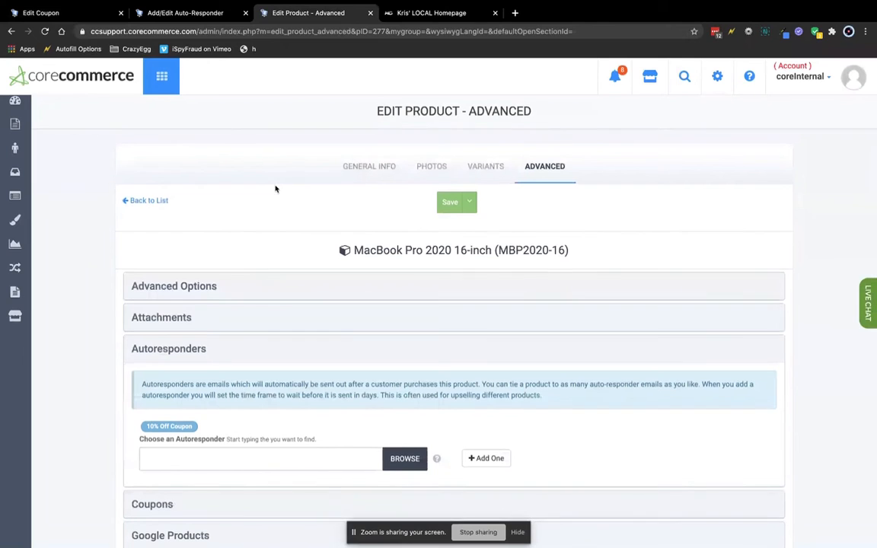
scroll(275, 189, down, 3)
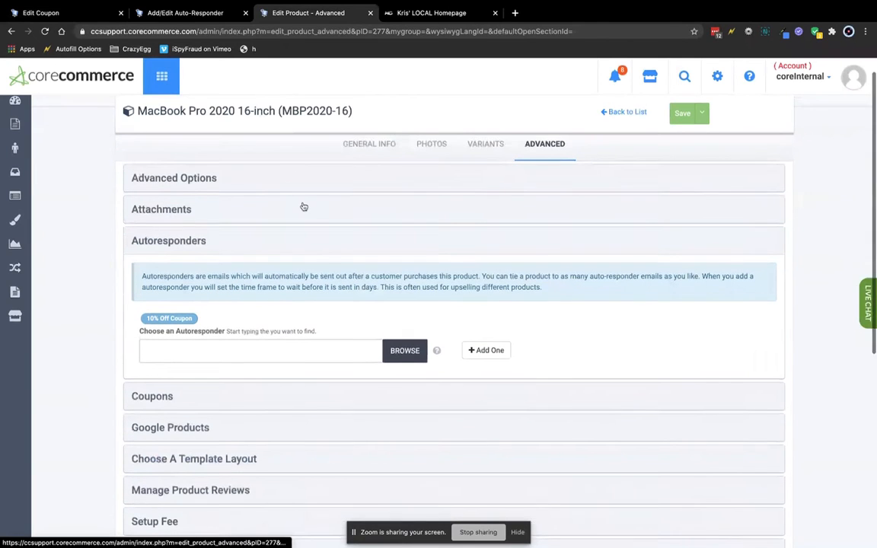
scroll(303, 205, up, 3)
Open the MacBook Pro 2020 16-inch for editing from the inventory's product list
mouse_move(25, 160)
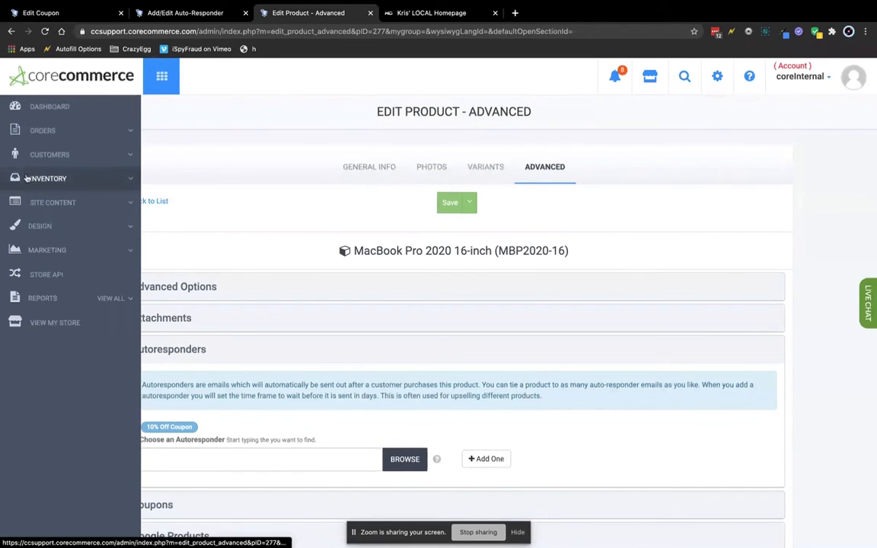
click(37, 182)
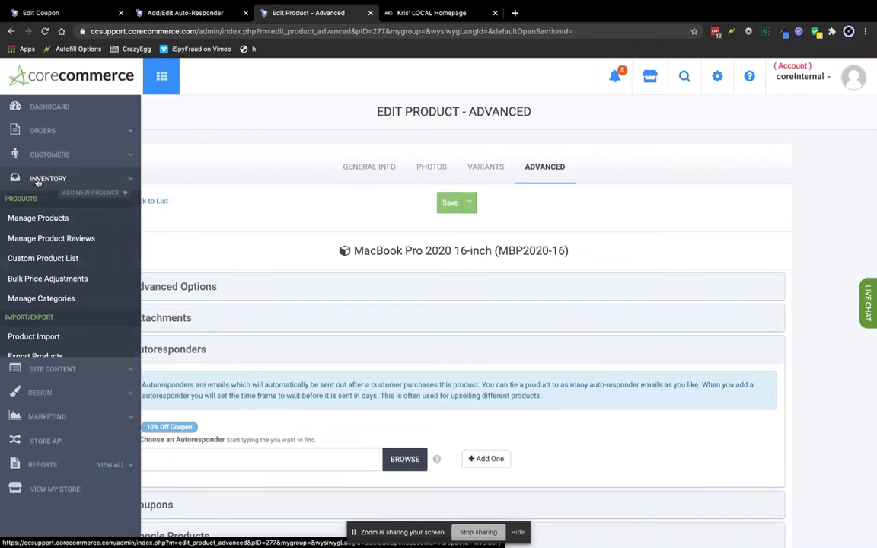
click(41, 219)
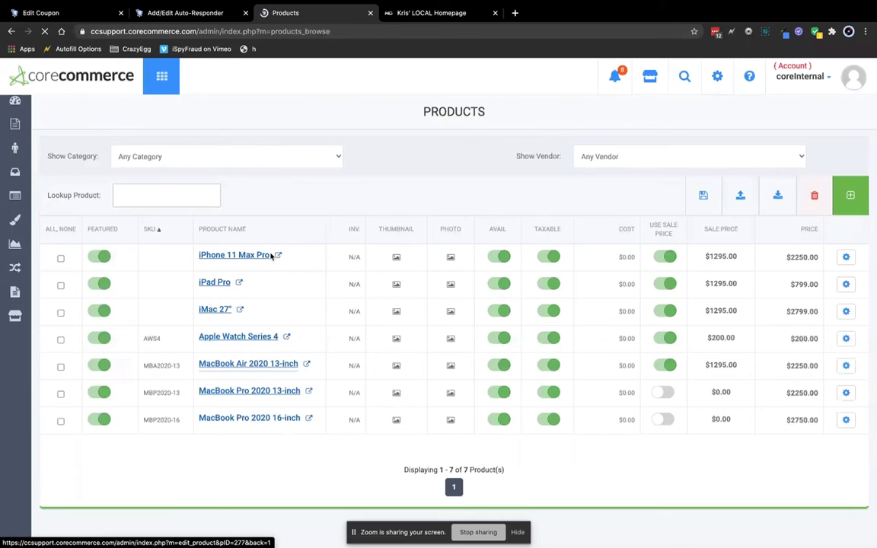
click(257, 418)
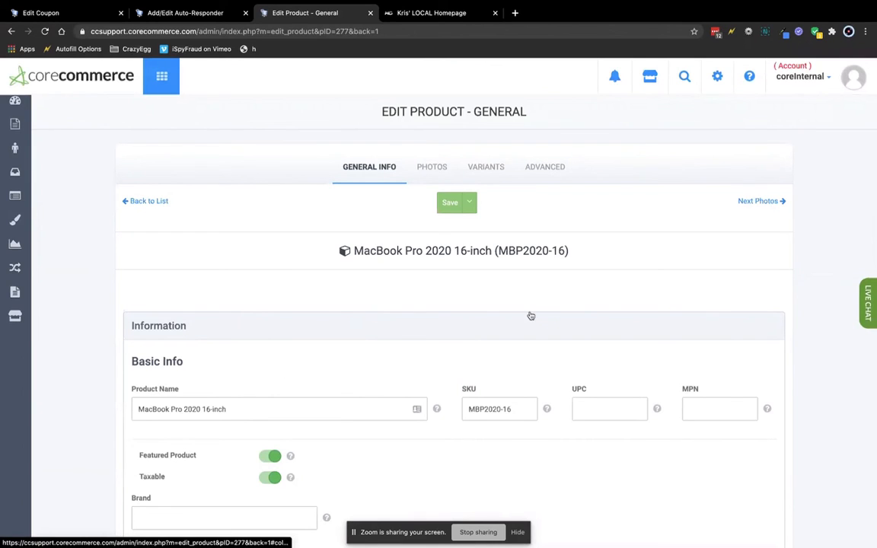
Collapse the product's advanced options and examine its Autoresponders section
click(546, 167)
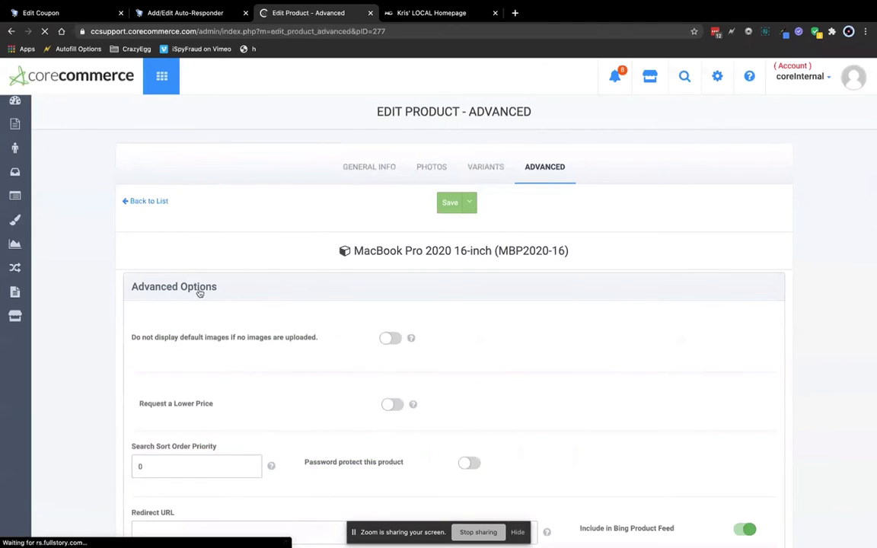
click(192, 288)
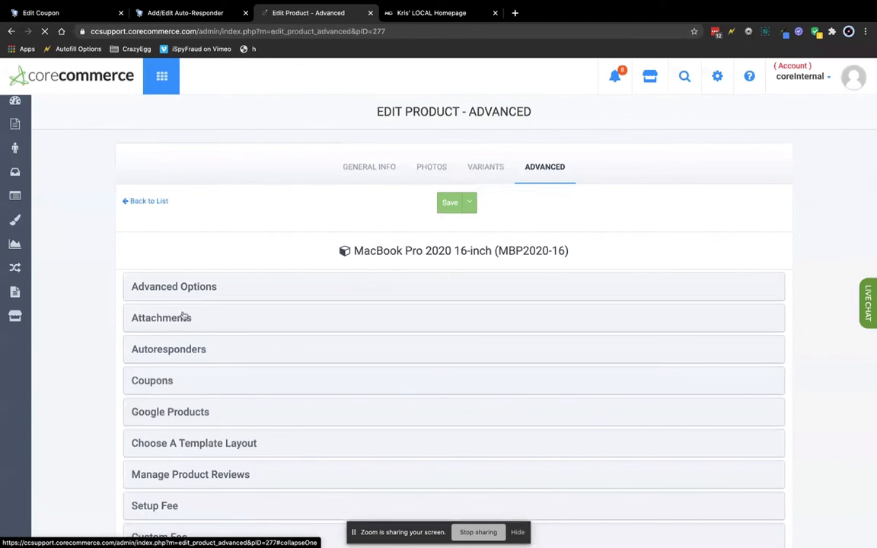
click(171, 349)
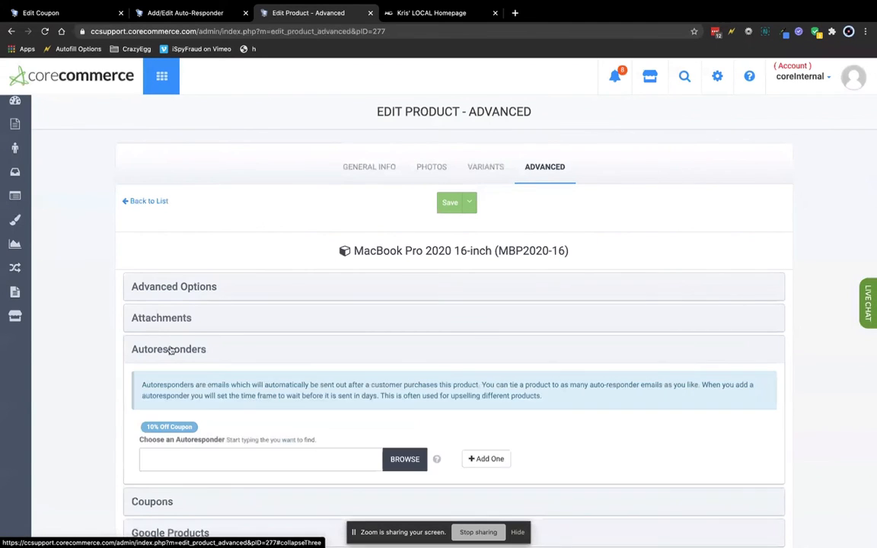
scroll(170, 349, down, 2)
click(197, 307)
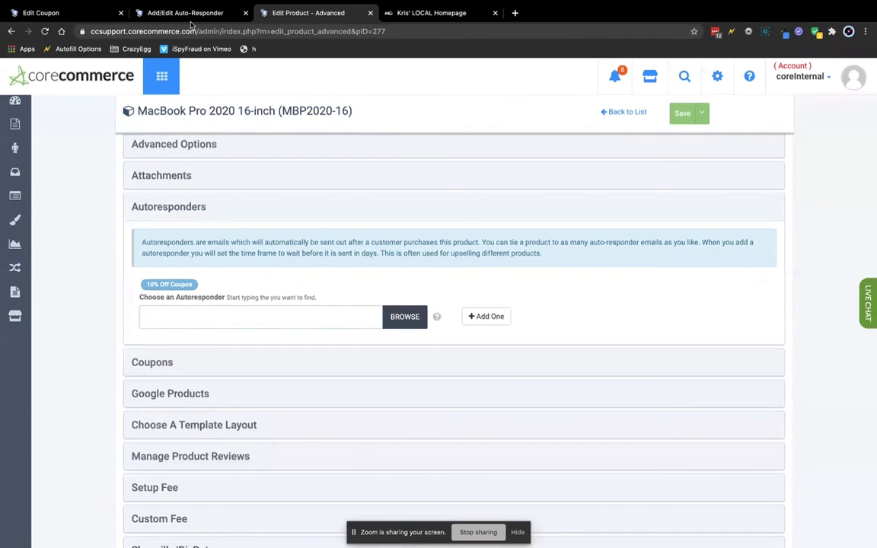
Review the 10% off Coupon auto-responder's message and sending settings, and return to the product's Autoresponders section
click(171, 15)
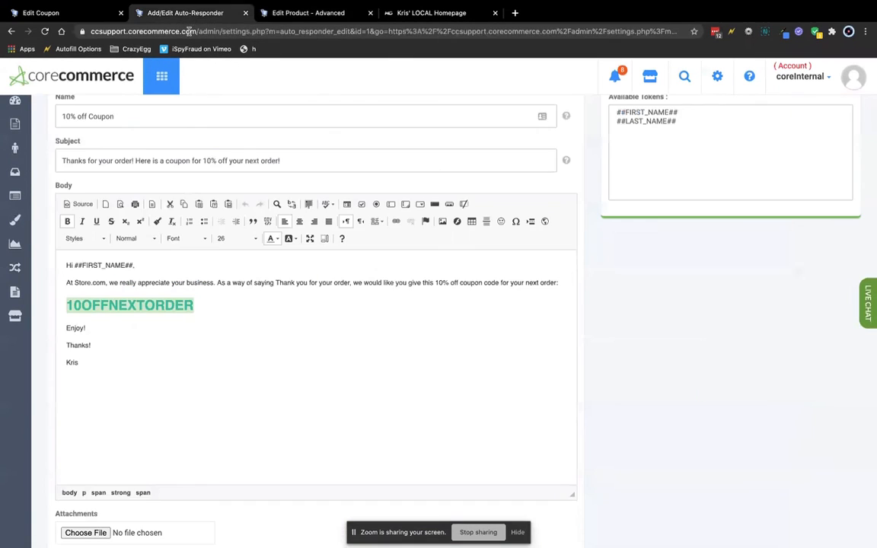
scroll(226, 450, down, 4)
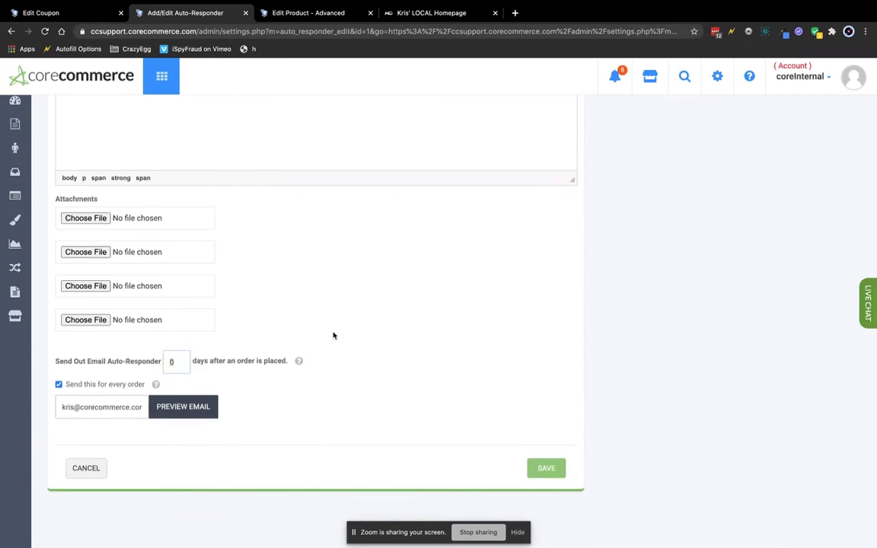
scroll(333, 335, up, 5)
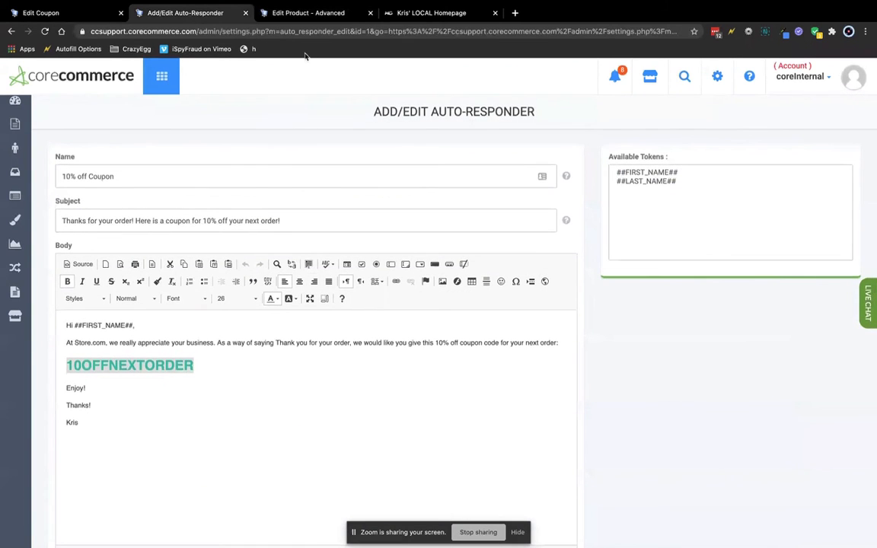
click(309, 19)
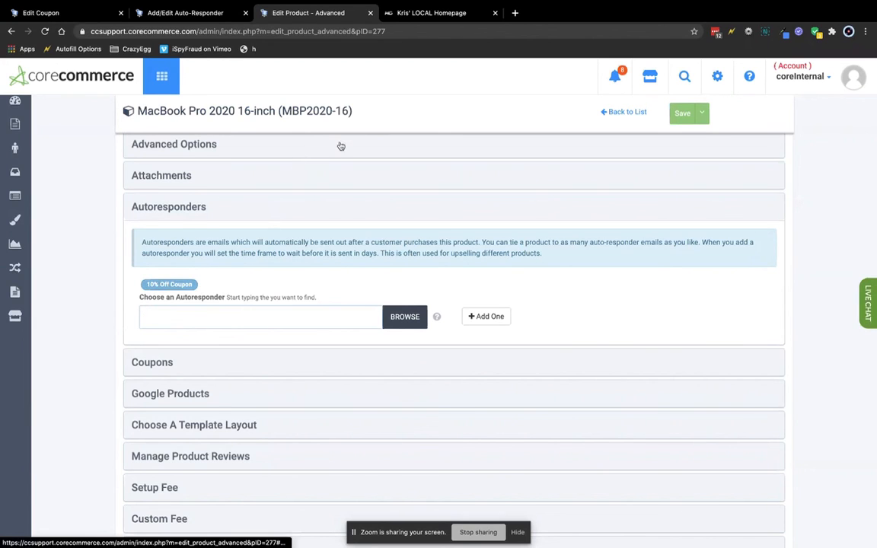
Read through the order receipt email sent to the customer
click(496, 13)
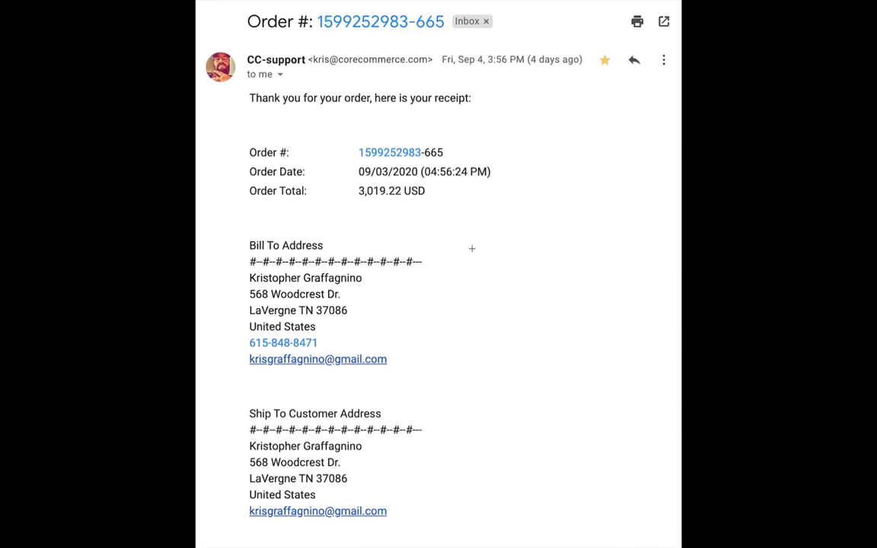
scroll(472, 249, down, 5)
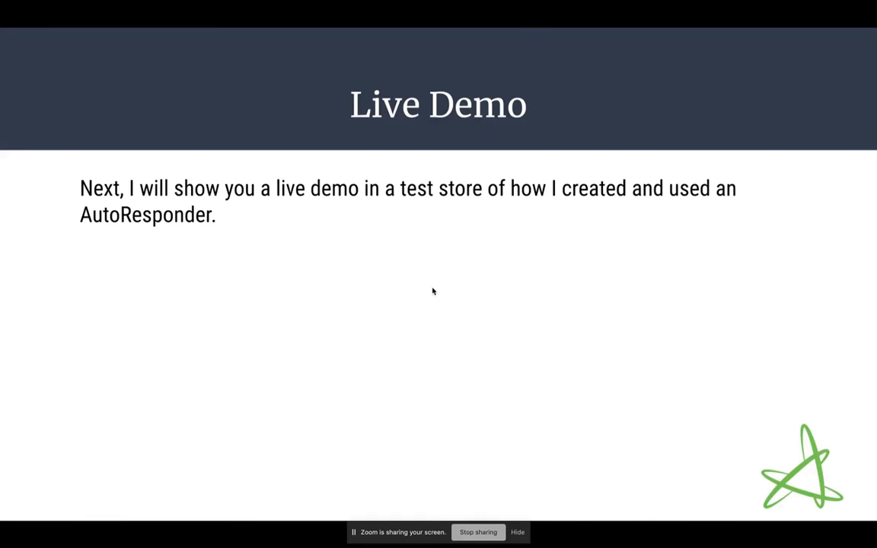
key(Right)
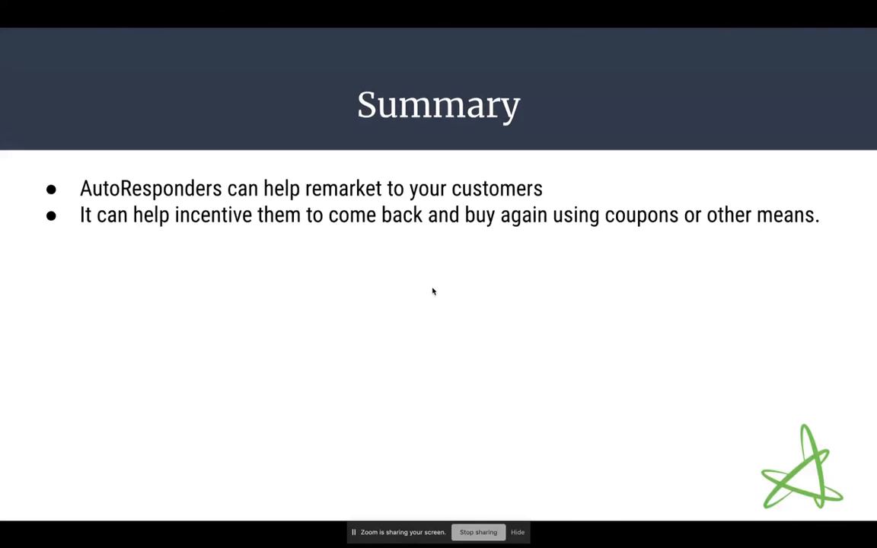